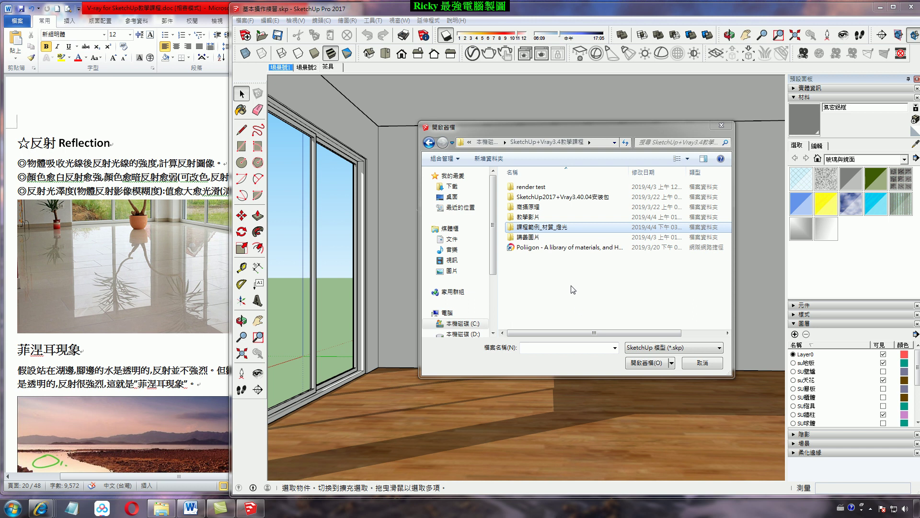
- Open 基本操作練習.skp from the 課程範例_材質_燈光 folder and show its 茶具 scene
double_click(539, 227)
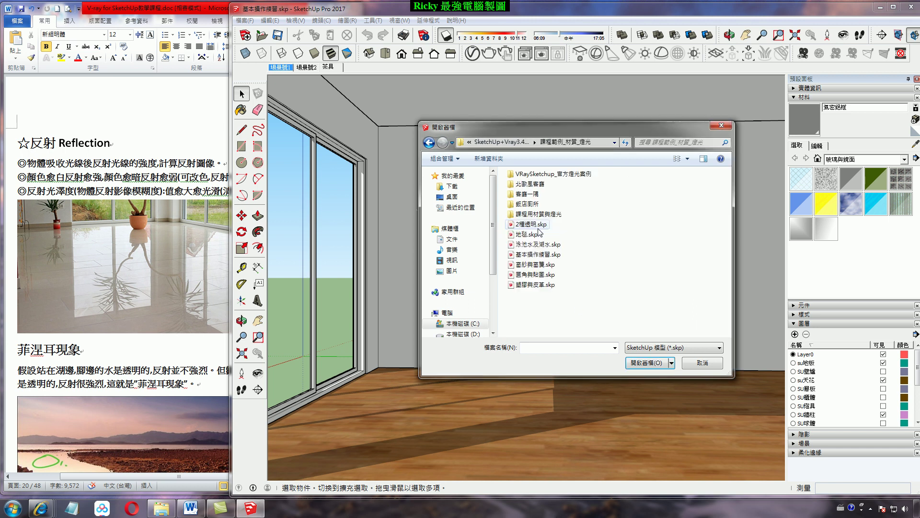
left_click(530, 255)
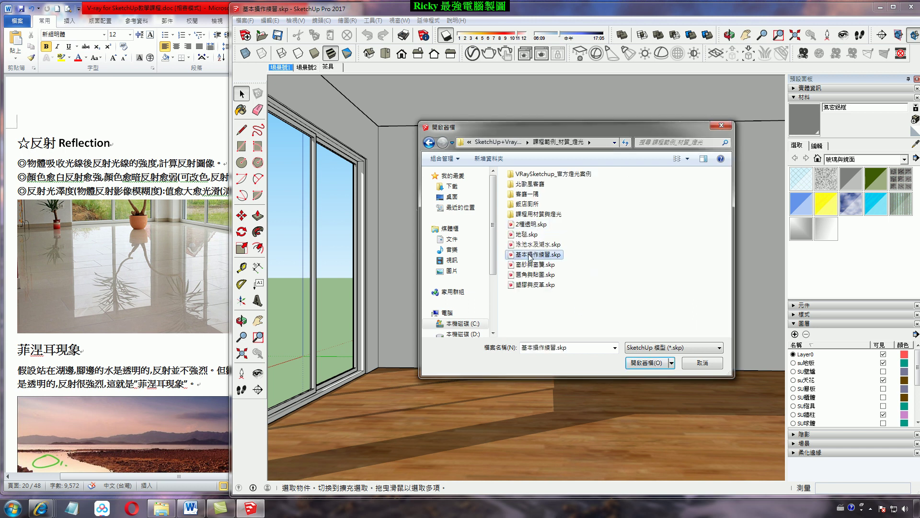
left_click(703, 363)
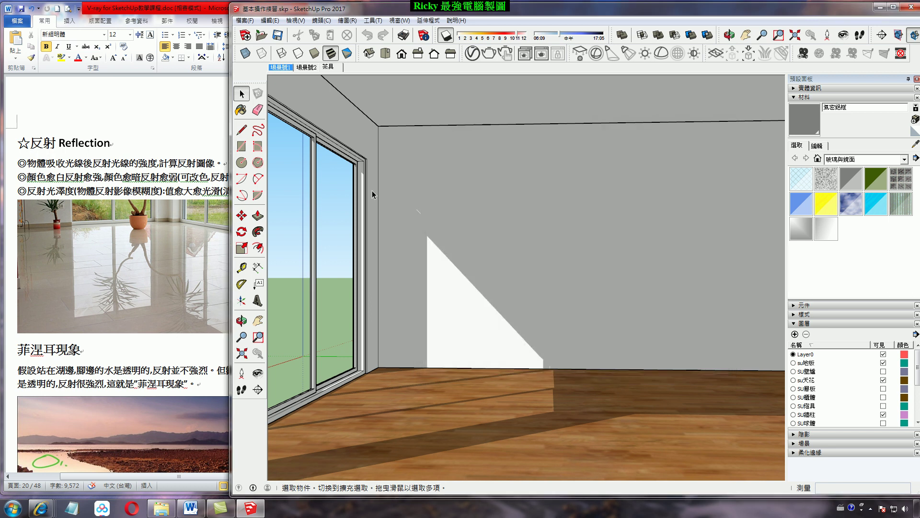
left_click(329, 67)
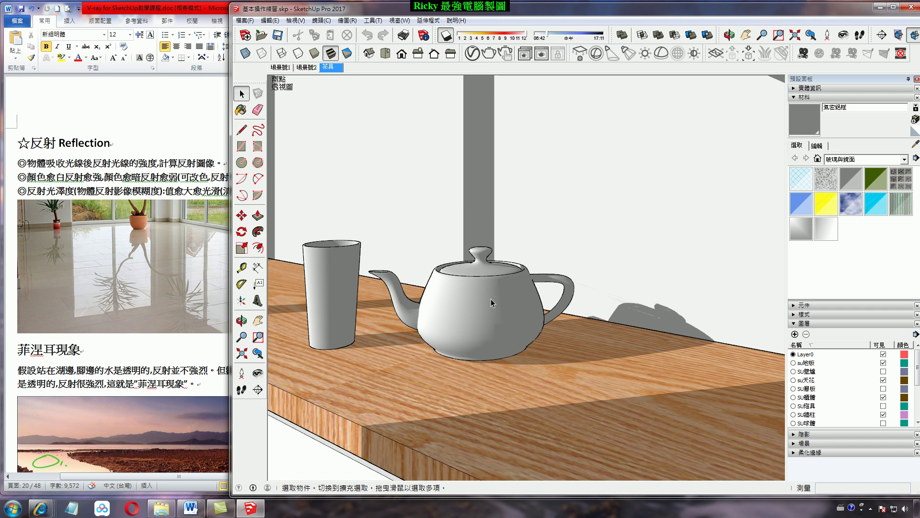
- Bring the Word reflection notes forward and briefly highlight the first reflection point
left_click(59, 156)
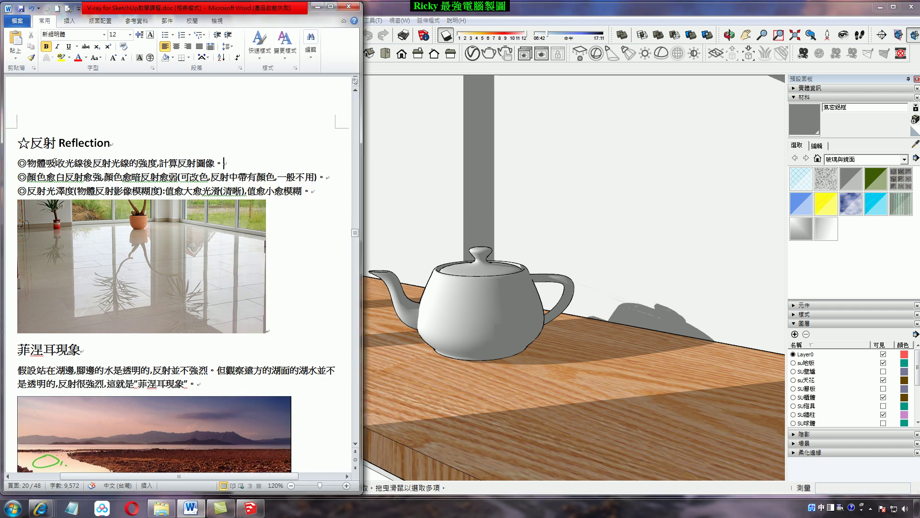
mouse_move(37, 163)
left_mouse_down()
mouse_move(27, 163)
mouse_move(136, 168)
left_mouse_up()
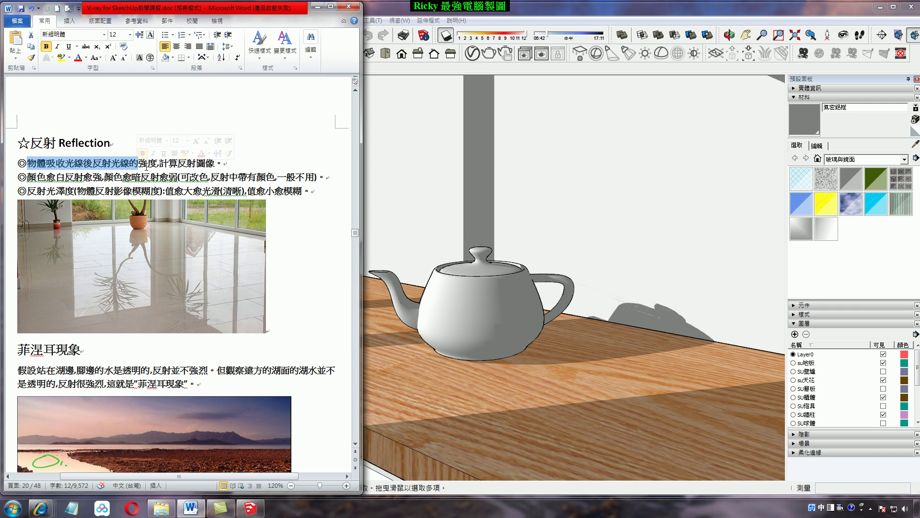
left_click(187, 163)
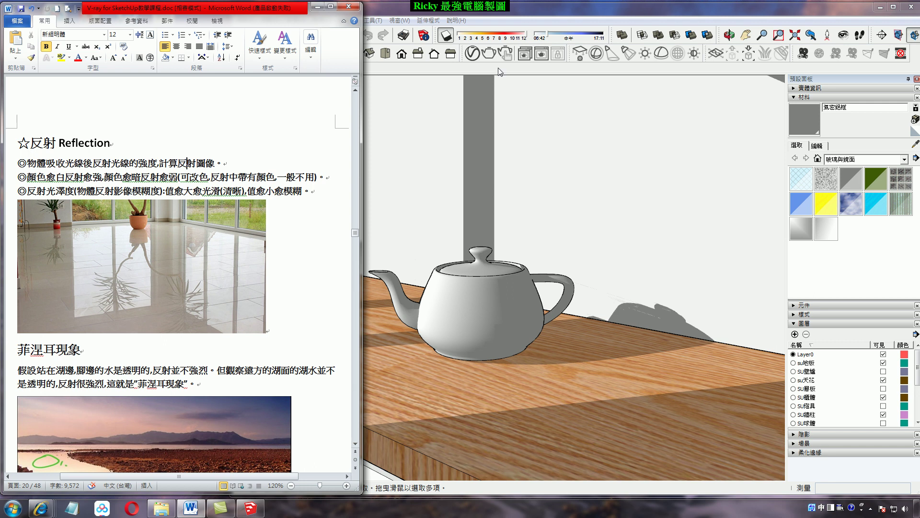
- Add a new Generic material in the V-Ray Asset Editor and expand its settings
left_click(474, 54)
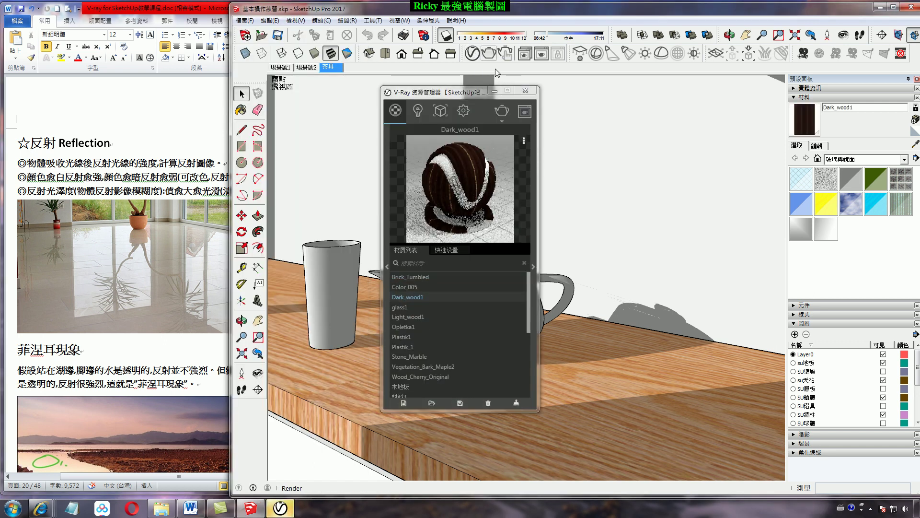
left_click(402, 404)
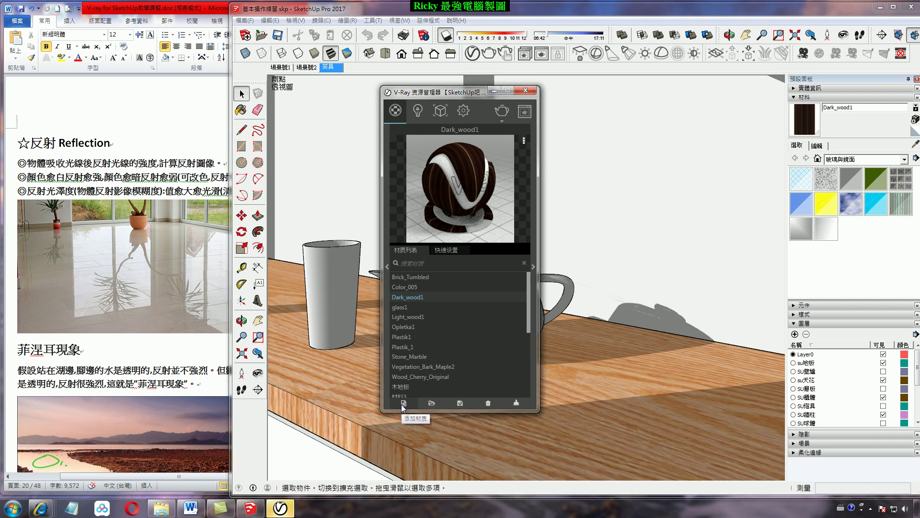
left_click(411, 243)
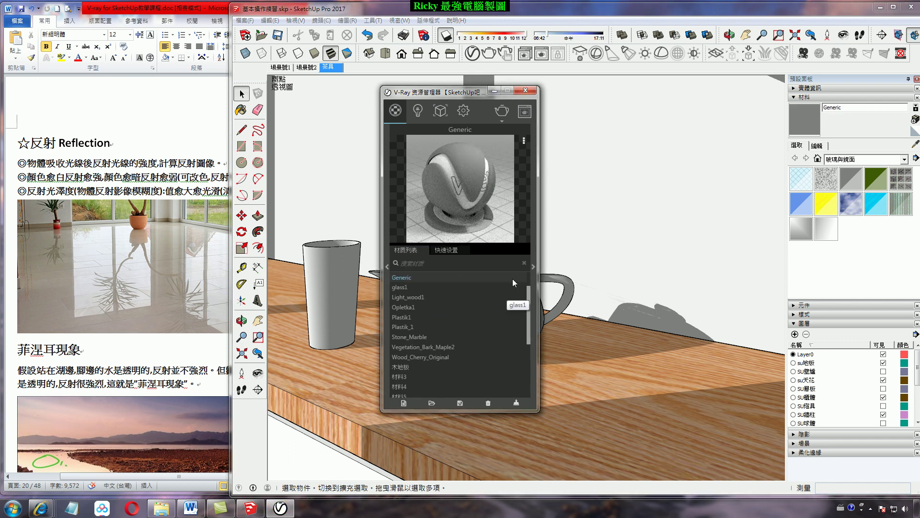
left_click(533, 268)
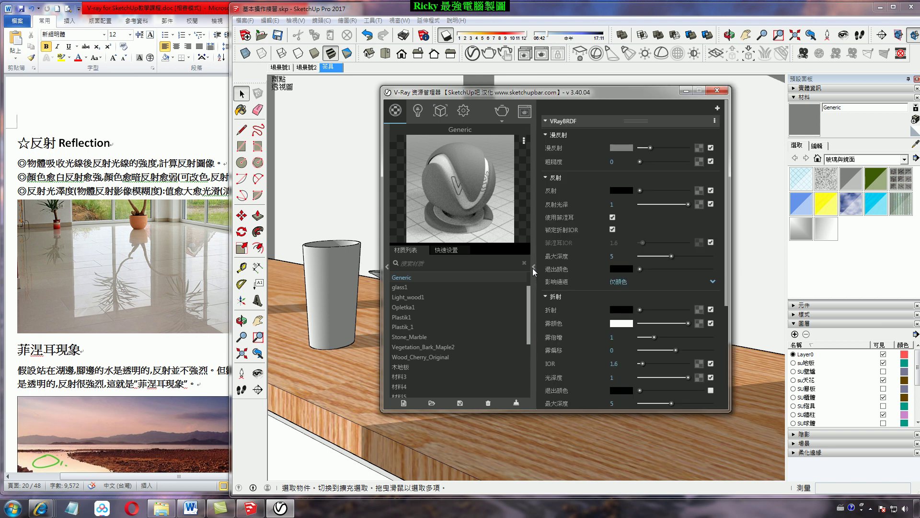
- Set the Generic material's diffuse colour to dark red (128,0,0)
left_click(623, 148)
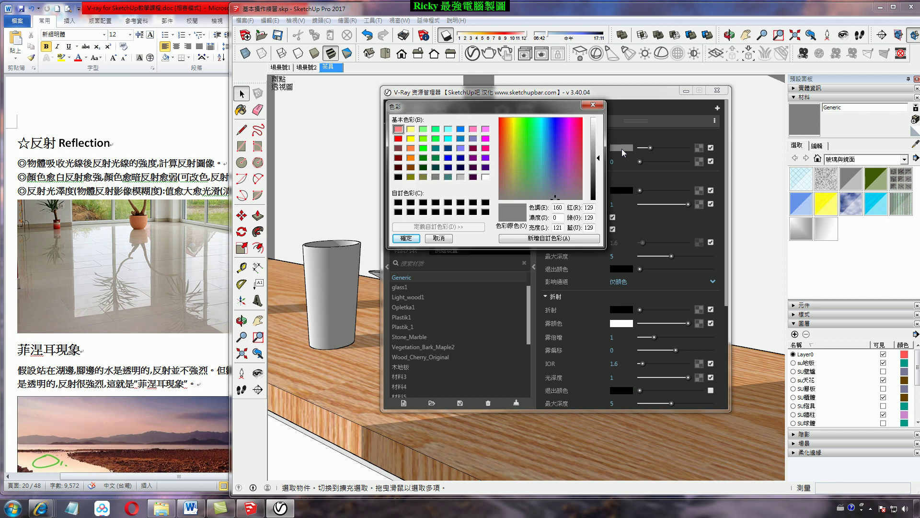
left_click(398, 158)
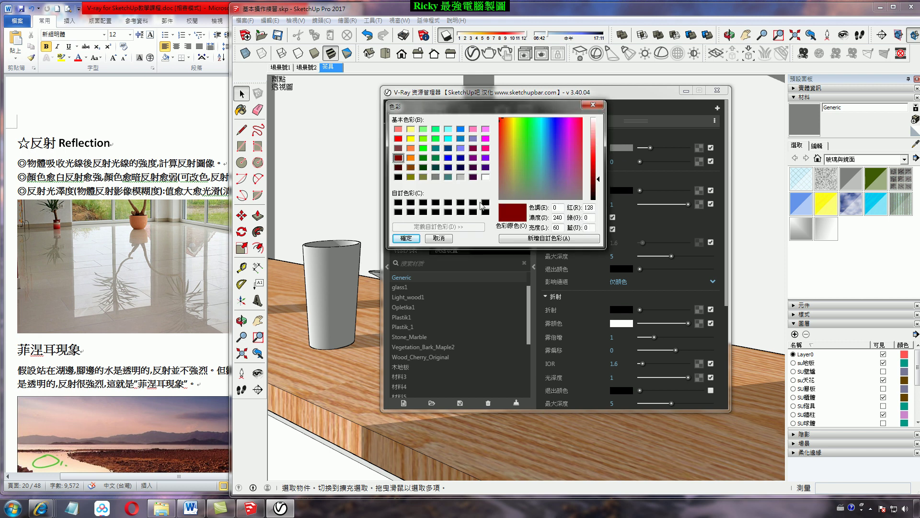
left_click(406, 238)
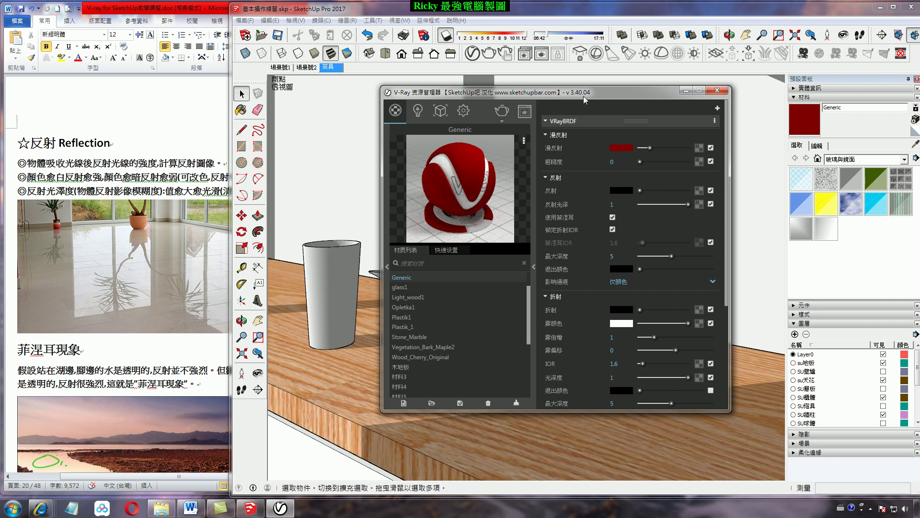
left_click_drag(546, 93, 703, 104)
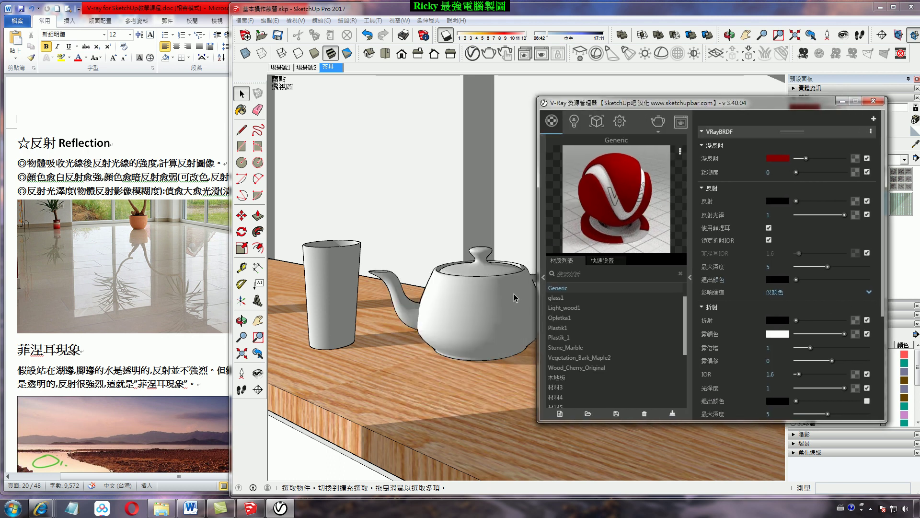
- Apply the dark red Generic material to the teapot's surface inside its group
left_click(478, 309)
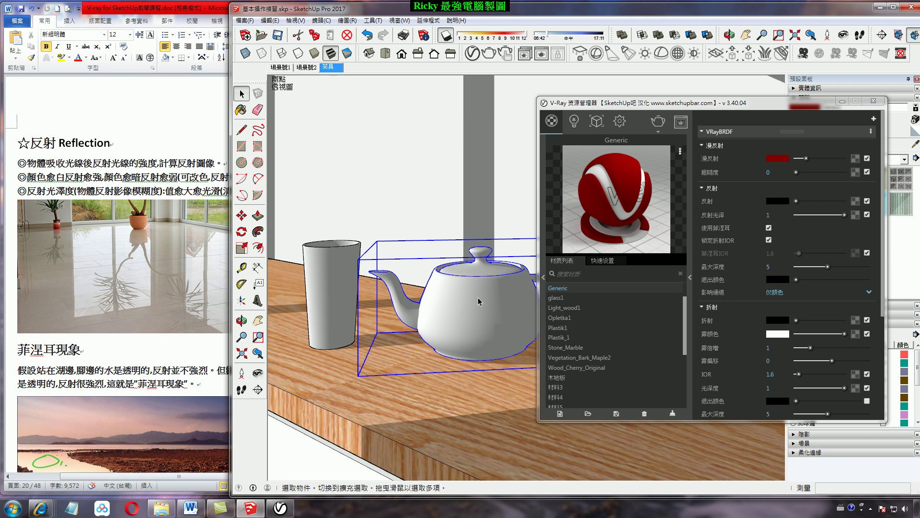
double_click(479, 297)
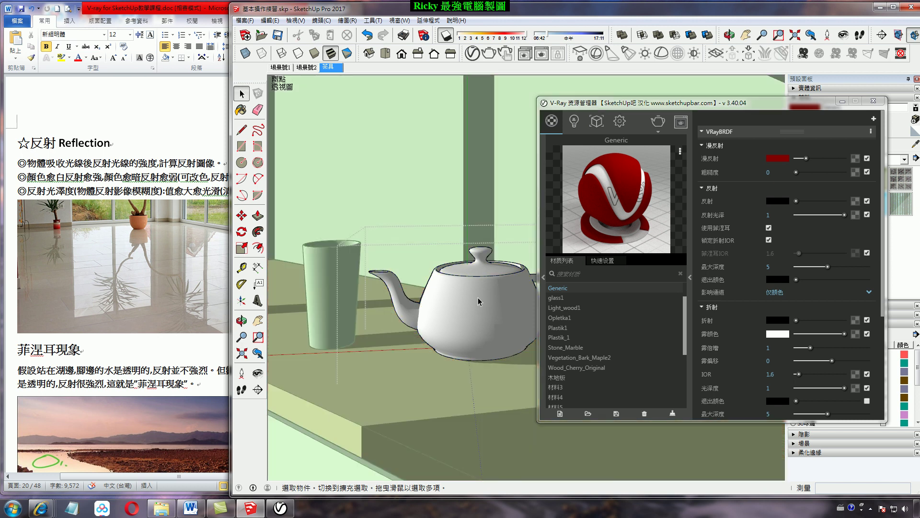
left_click(478, 300)
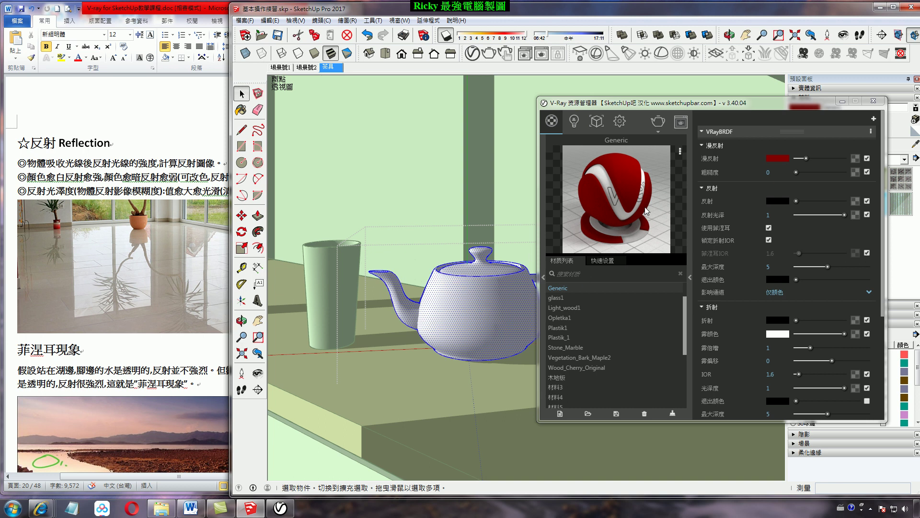
right_click(623, 184)
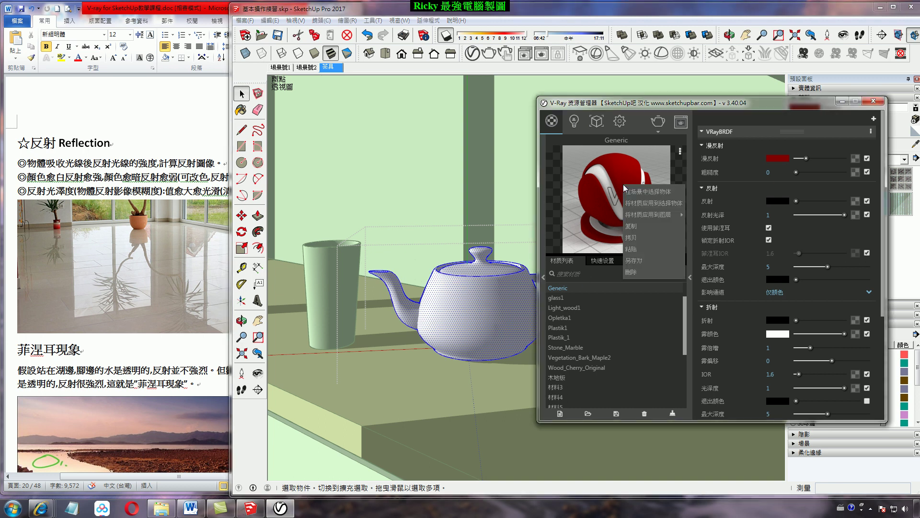
left_click(643, 204)
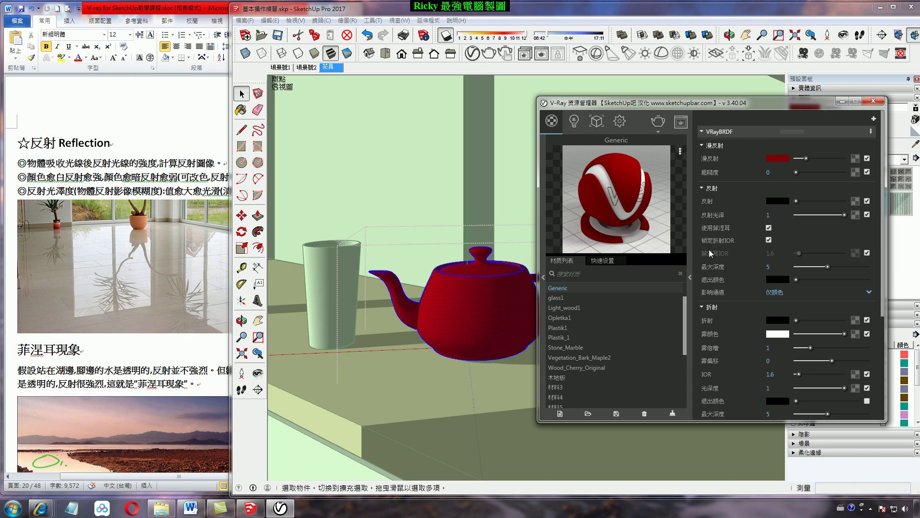
left_click(380, 136)
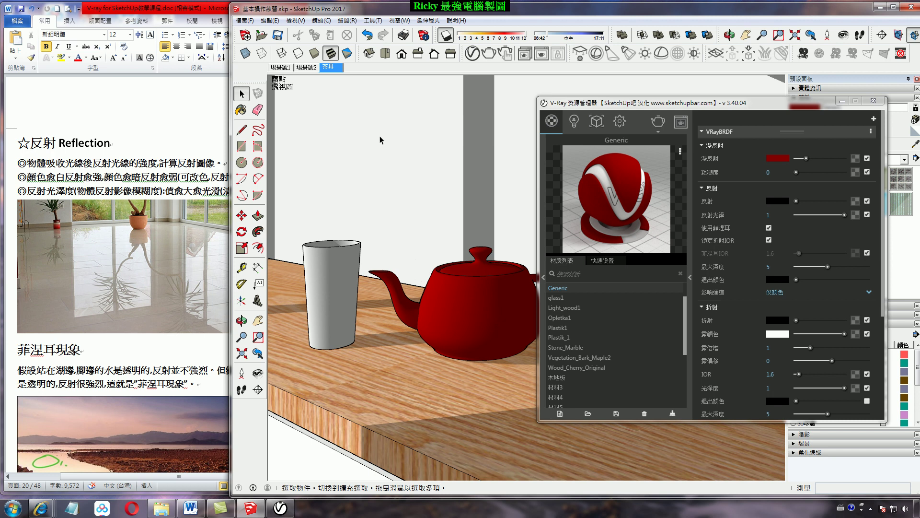
- Start a V-Ray interactive render, then highlight 顏色愈白反射愈強 in the Word notes
left_click(509, 56)
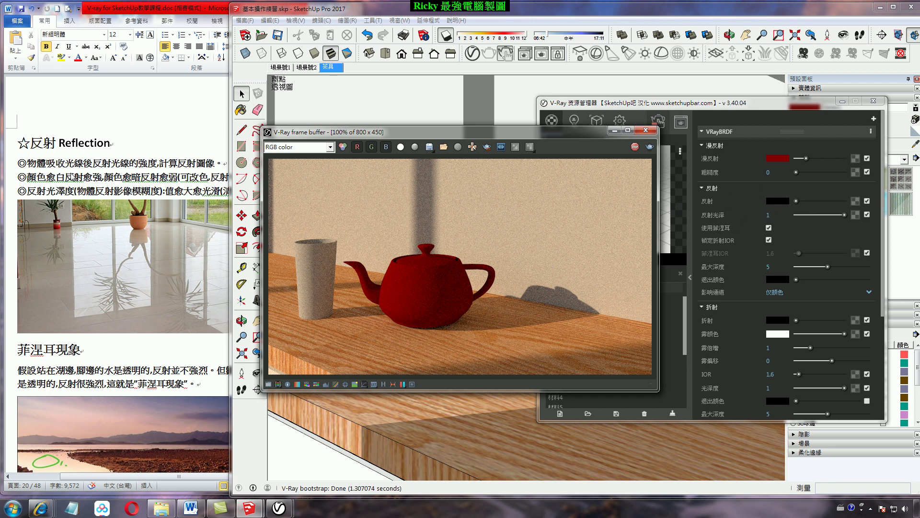
left_click(187, 163)
left_click_drag(27, 177, 178, 178)
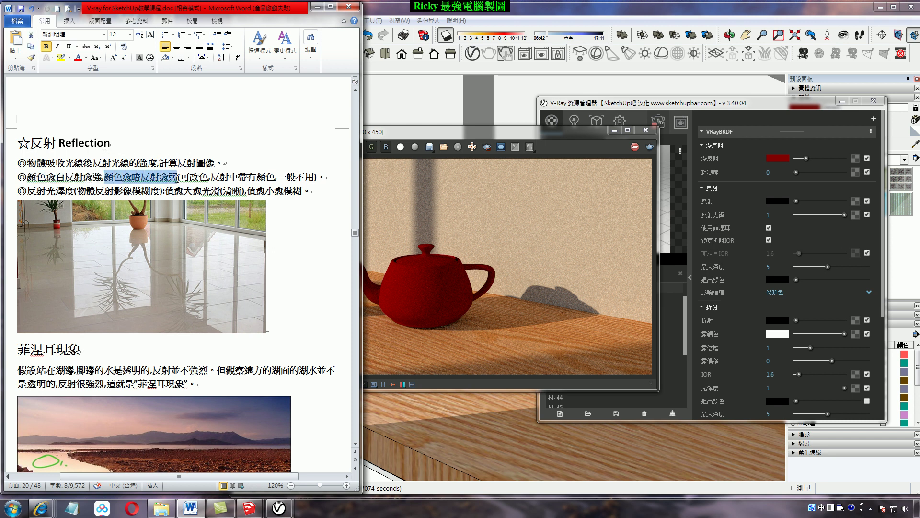
- Raise the Generic material's reflection colour from mid grey to nearly white
left_click(539, 134)
left_click_drag(514, 133, 411, 123)
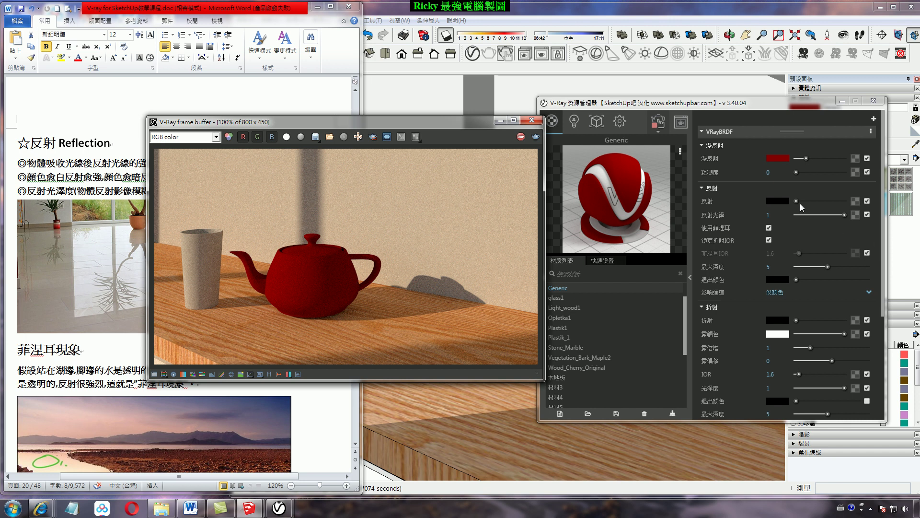
left_click_drag(797, 202, 818, 200)
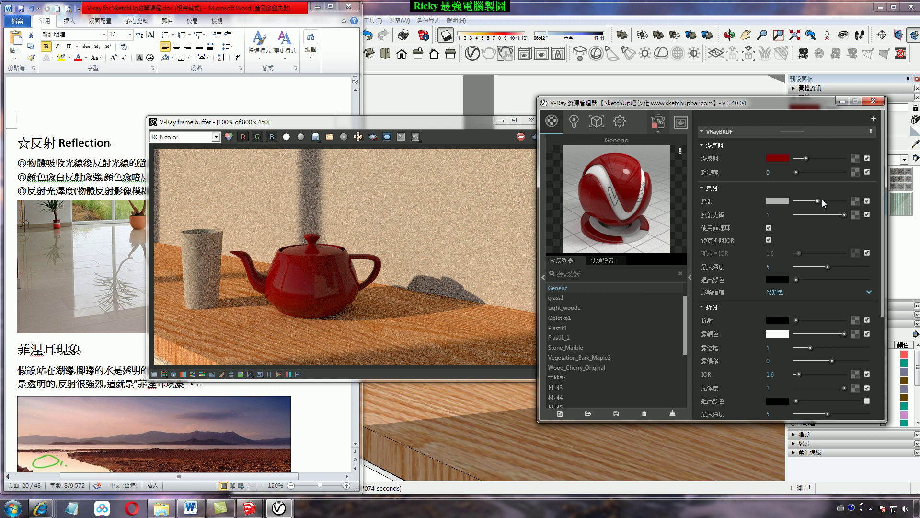
left_click_drag(820, 201, 842, 202)
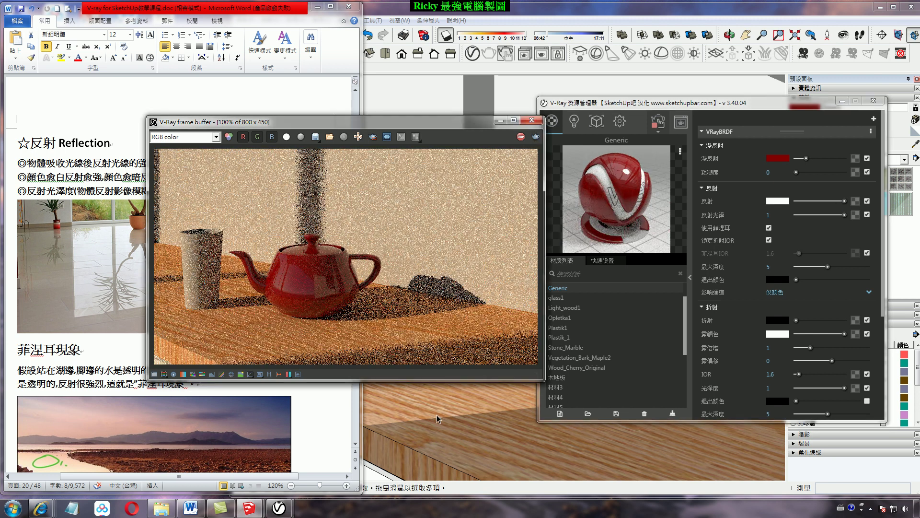
- Rearrange the SketchUp and render windows to watch the interactive render refine
left_click(463, 262)
mouse_move(287, 122)
left_mouse_down()
mouse_move(213, 153)
mouse_move(166, 153)
left_mouse_up()
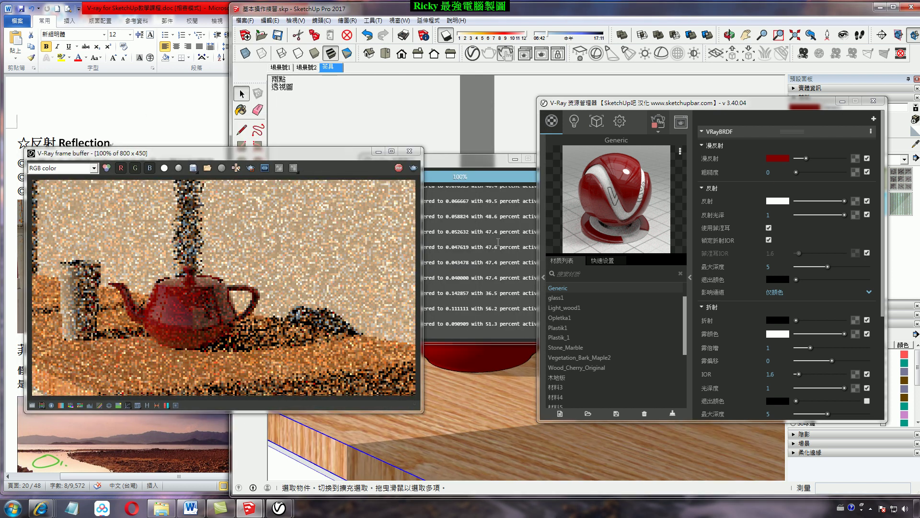
scroll(508, 392, "up", 2)
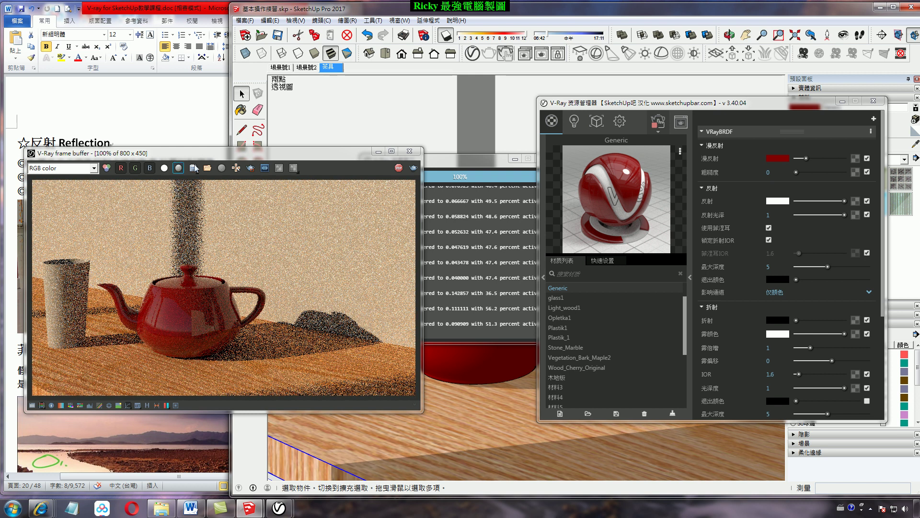
left_click_drag(212, 148, 250, 107)
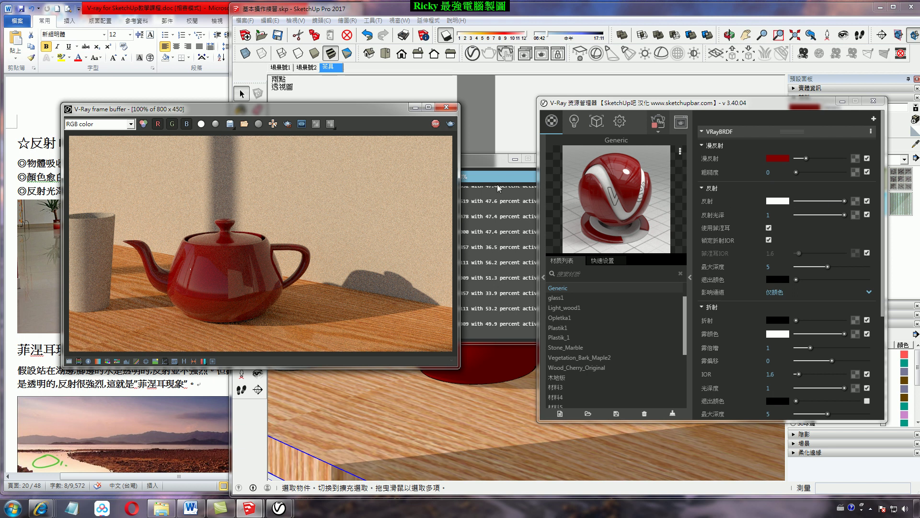
- Set the teapot material's reflection colour to yellow for a test render
left_click_drag(283, 112, 403, 105)
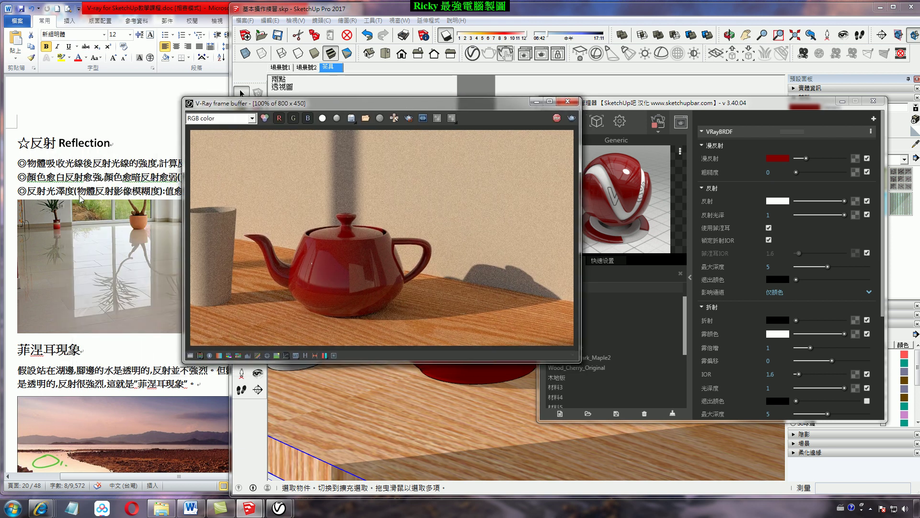
key("alt+Tab")
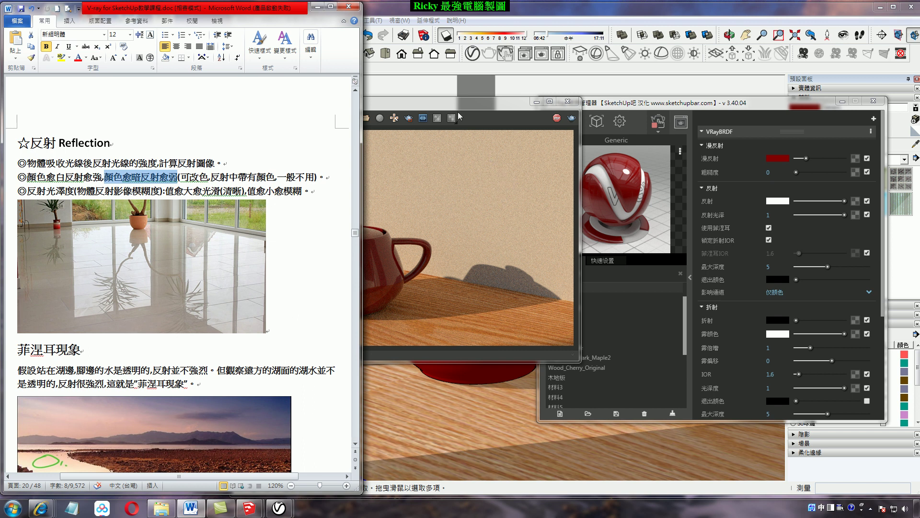
left_click(772, 200)
left_click(669, 132)
left_click_drag(670, 120, 712, 123)
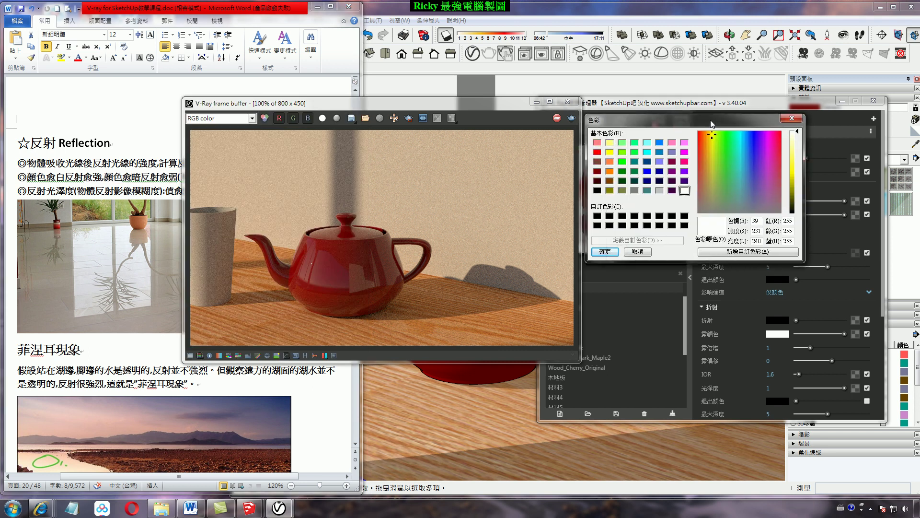
left_click(610, 152)
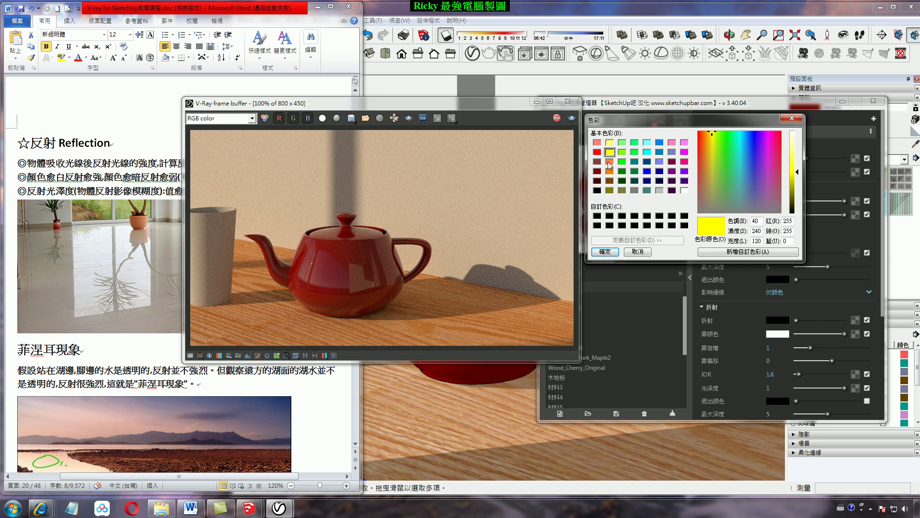
left_click(605, 251)
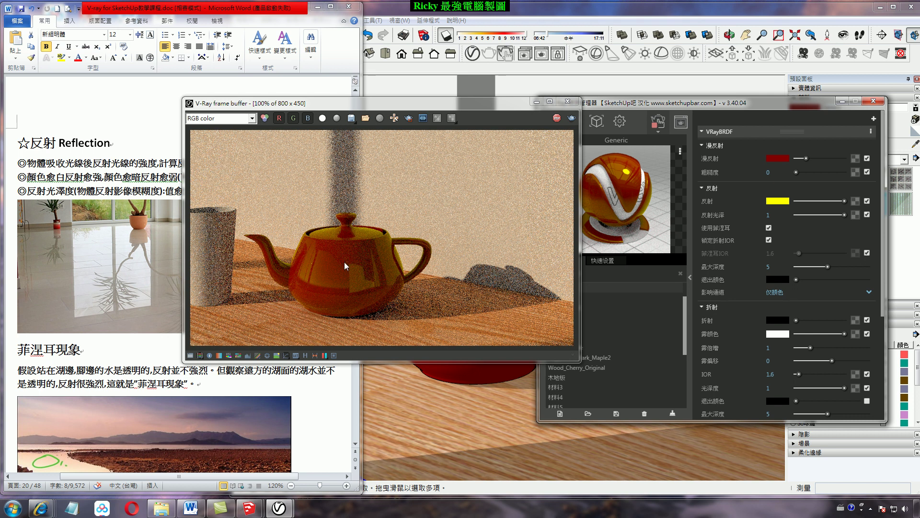
- Change the reflection colour back to white and bring the render forward
left_click(777, 202)
left_click(642, 188)
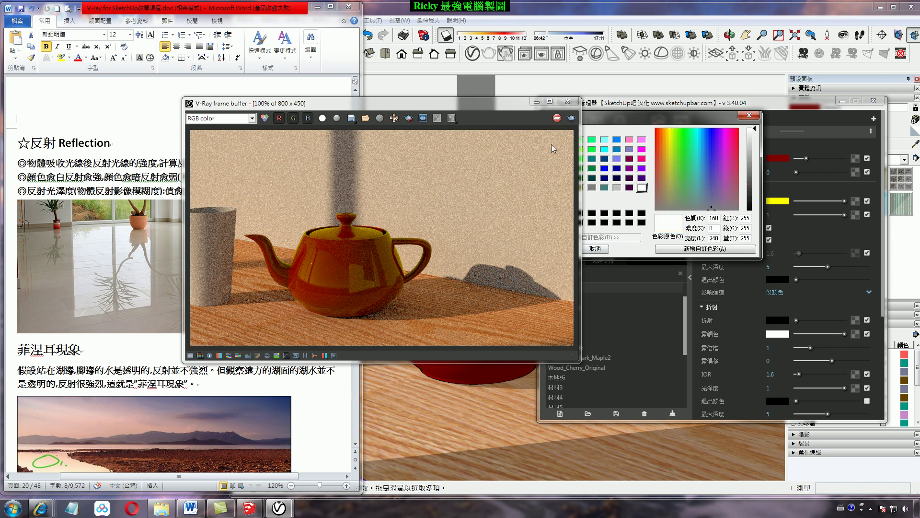
left_click_drag(512, 104, 445, 105)
left_click(574, 250)
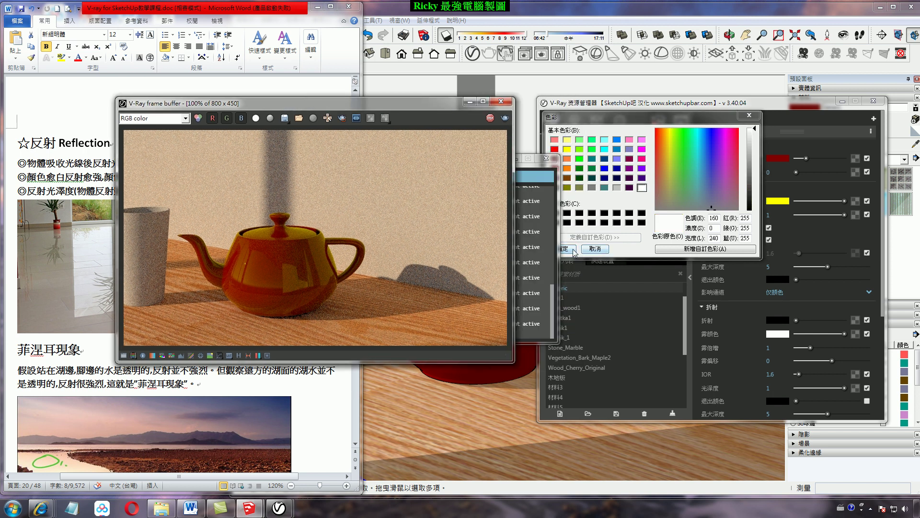
left_click(515, 159)
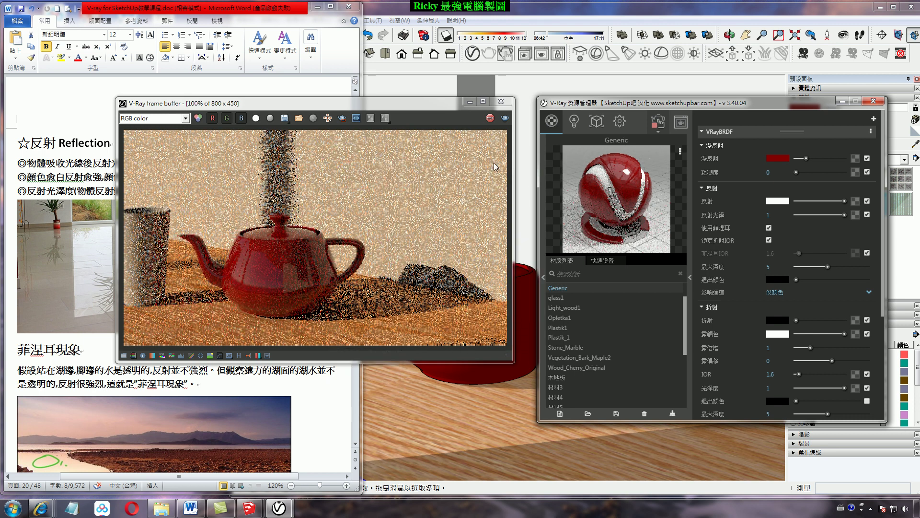
- Select the word 光澤 in the third bullet of the Word notes
left_click(71, 205)
double_click(60, 194)
left_click(77, 191)
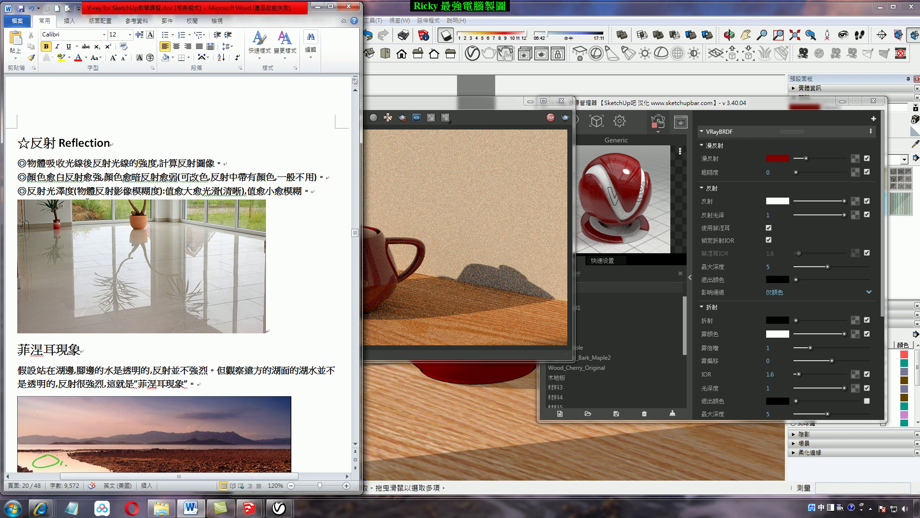
- Highlight 反射光澤度, 反射影像模糊度 and 值愈大愈光滑(清晰) in Word, then bring back the V-Ray windows
left_click_drag(27, 191, 75, 191)
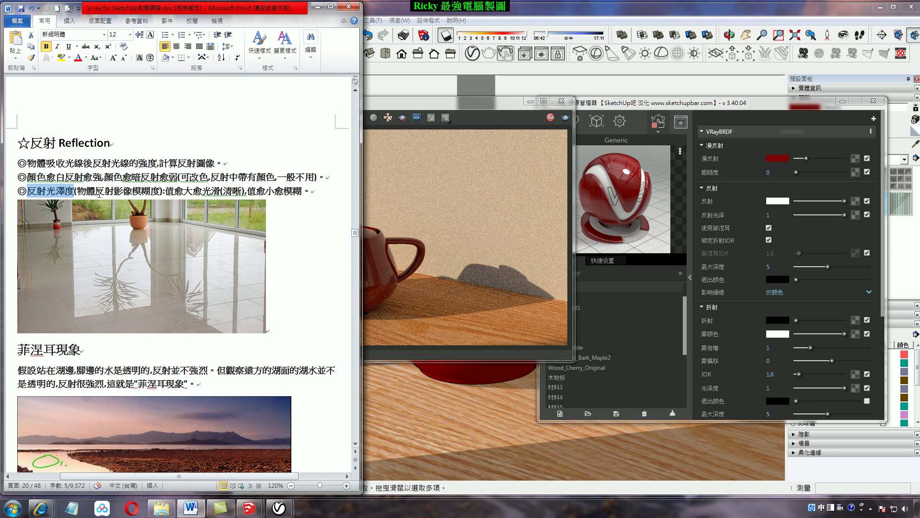
left_click(97, 192)
left_click_drag(98, 192, 163, 191)
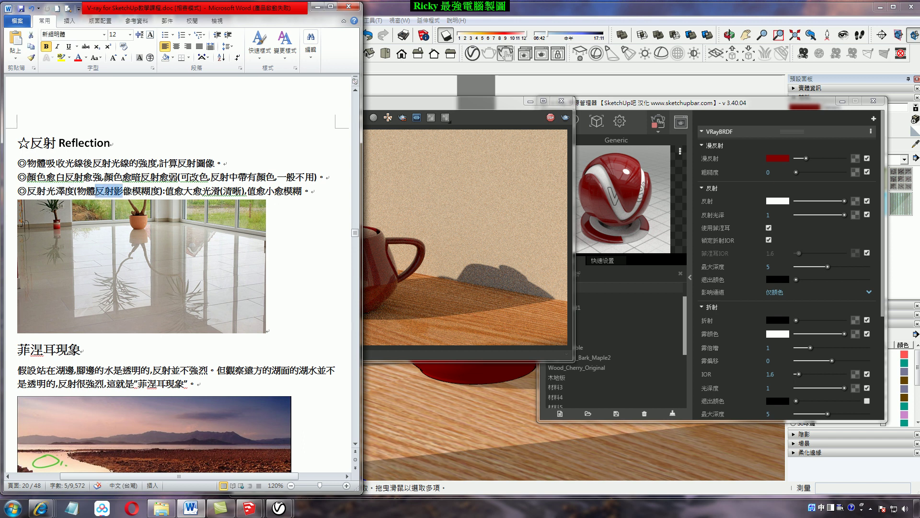
left_click(169, 194)
left_click_drag(170, 194, 259, 195)
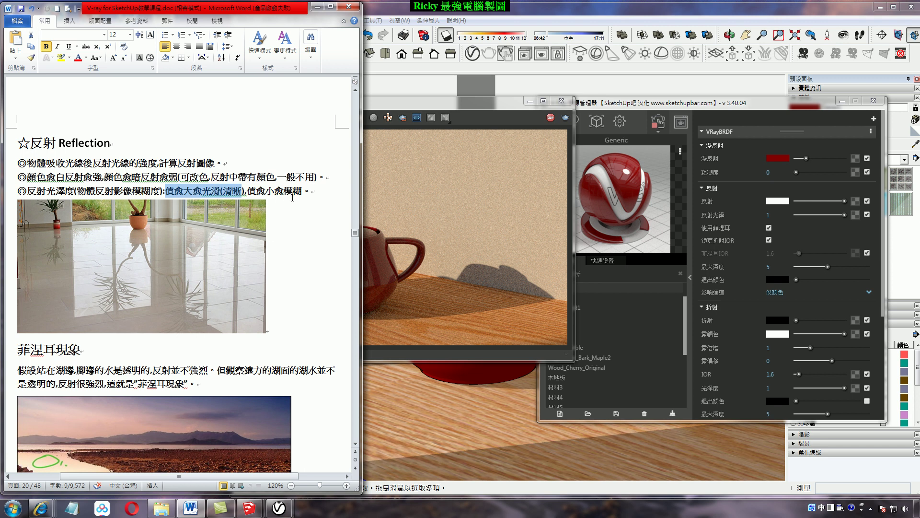
left_click(526, 124)
left_click_drag(674, 102, 579, 106)
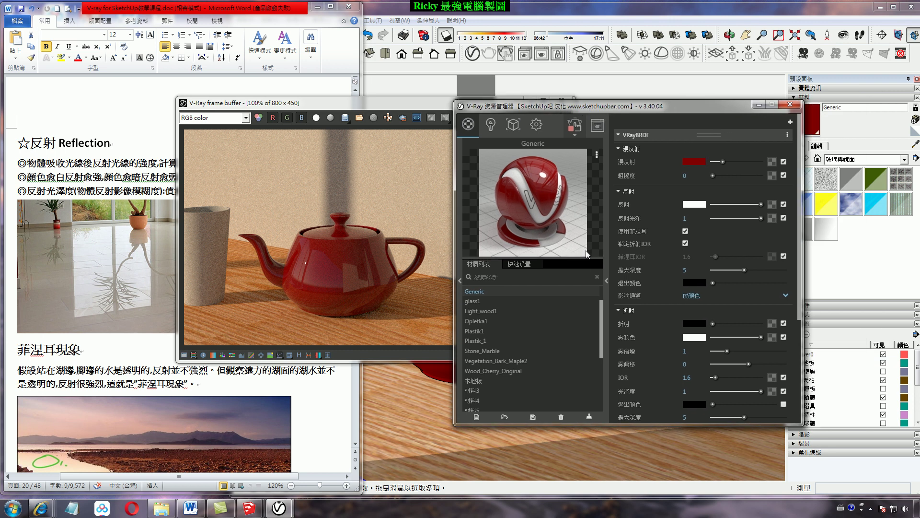
- Lower the Generic material's reflection glossiness from 1 to 0.7
left_click_drag(551, 257, 567, 220)
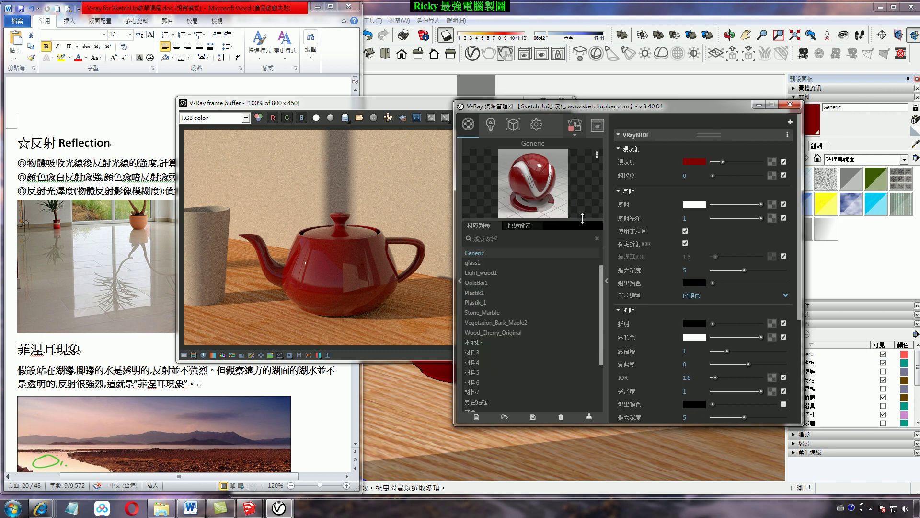
left_click_drag(578, 248, 577, 279)
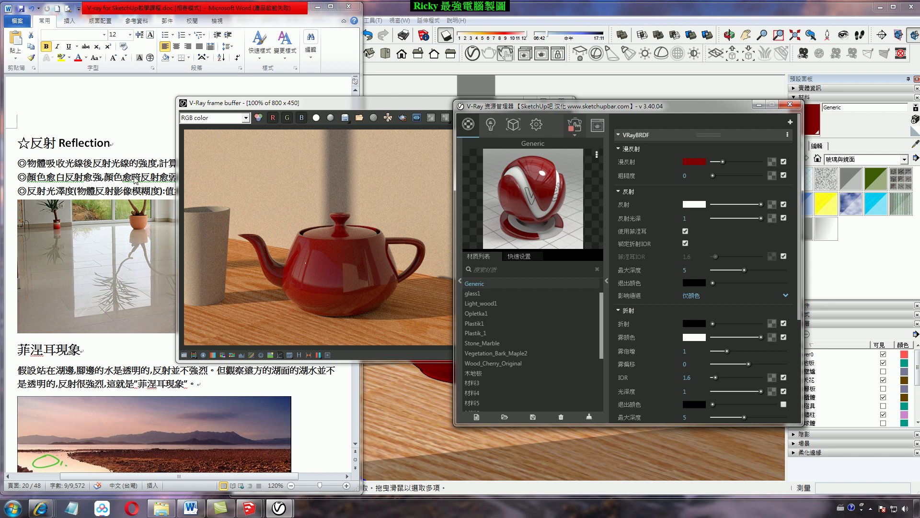
left_click(70, 192)
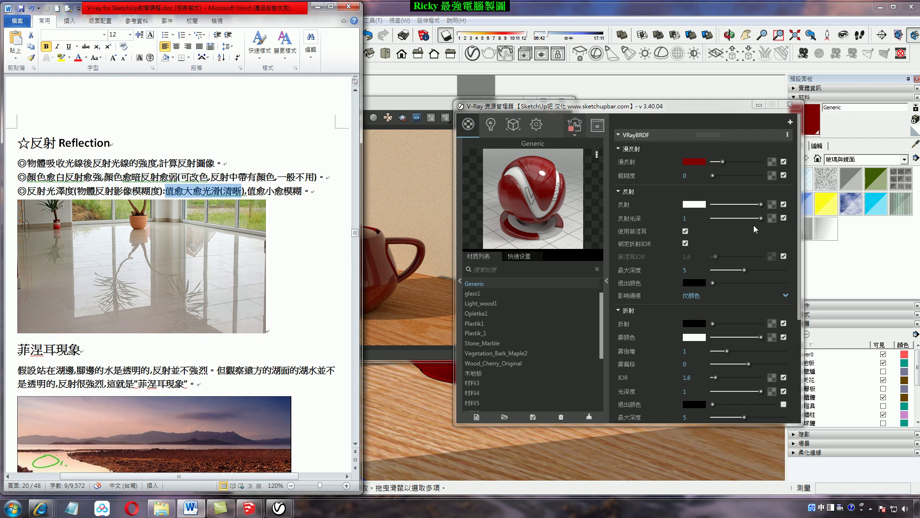
left_click_drag(763, 218, 752, 219)
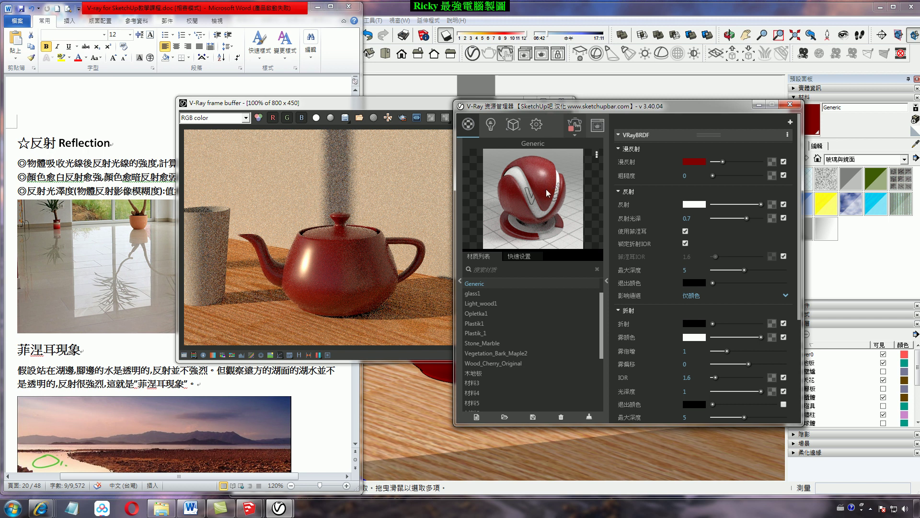
- Test reflection glossiness at 0.65, 1, 0.7 and 0.95, settling on 0.65
left_click_drag(747, 222, 744, 218)
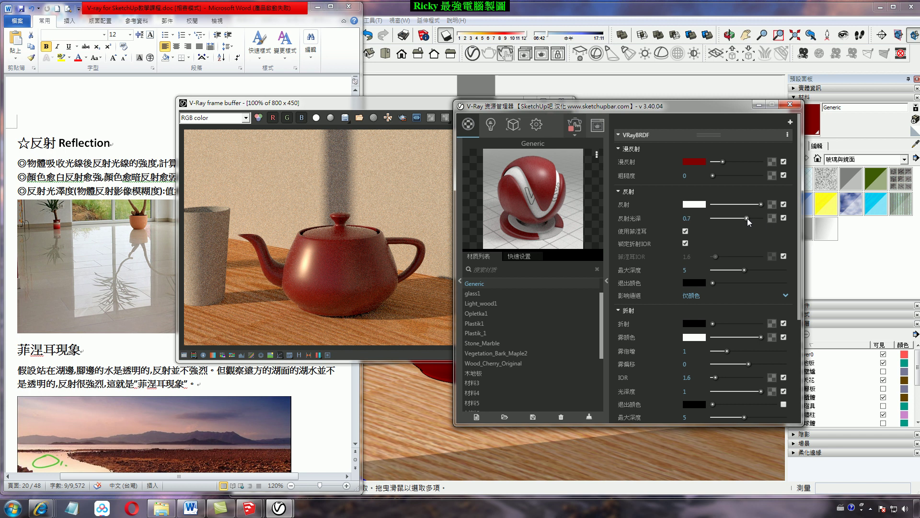
left_click_drag(747, 219, 763, 218)
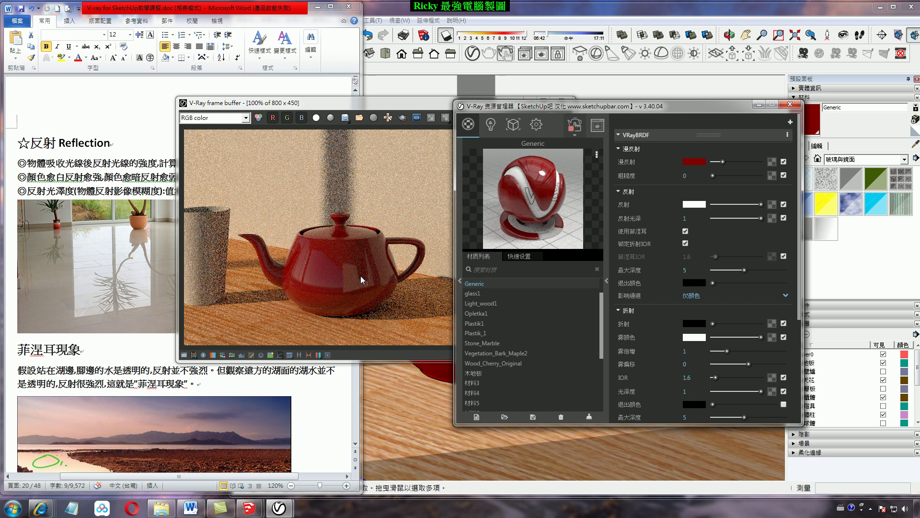
left_click_drag(761, 218, 748, 219)
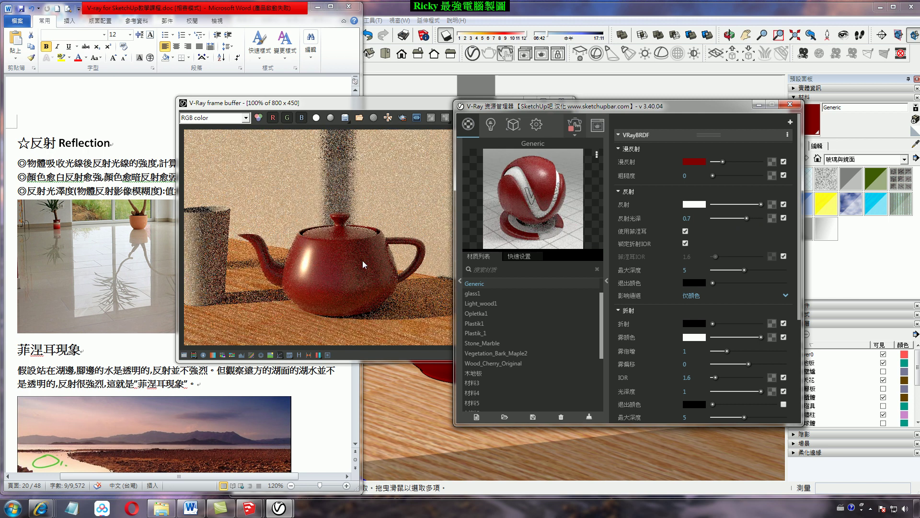
left_click_drag(749, 219, 759, 218)
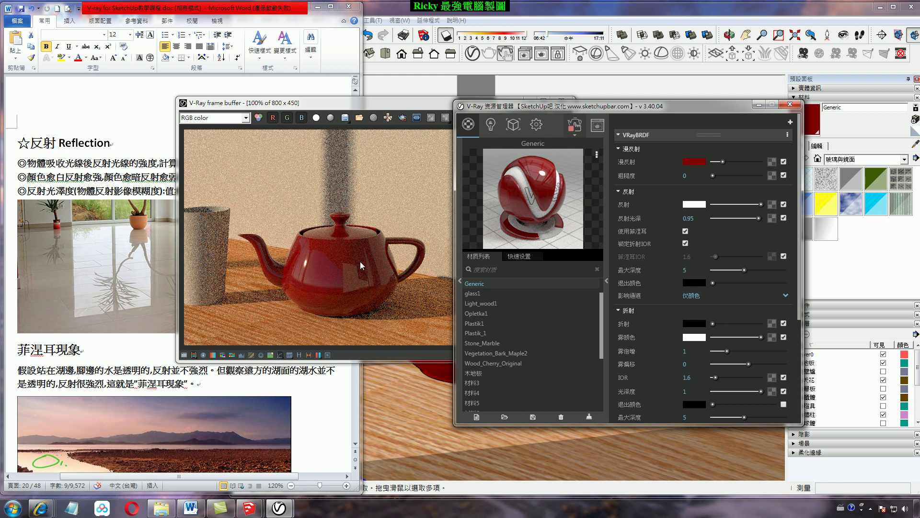
left_click_drag(758, 220, 745, 220)
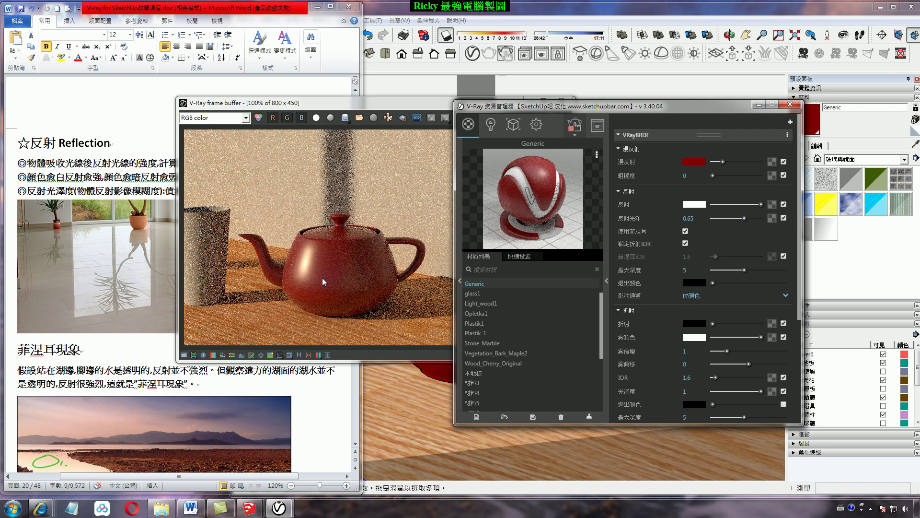
- Return to the Word reflection lesson notes, bringing them in front of the V-Ray render
left_click(71, 194)
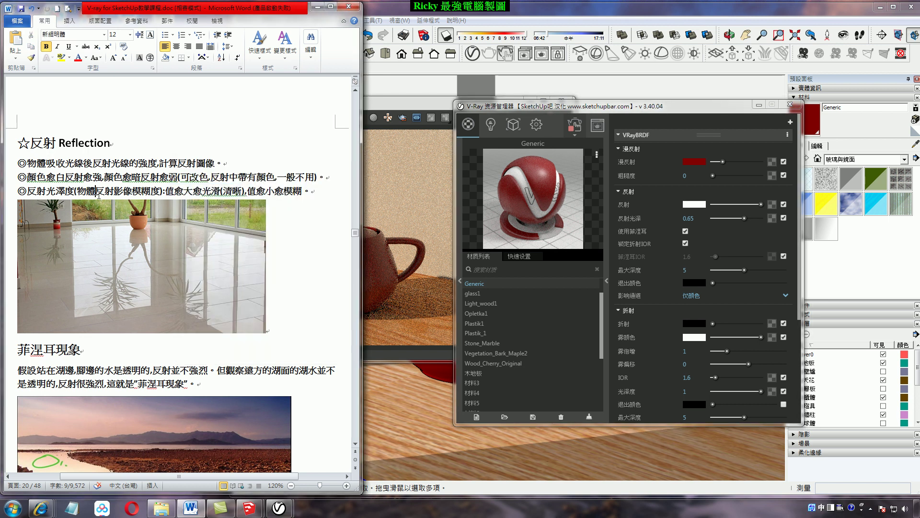